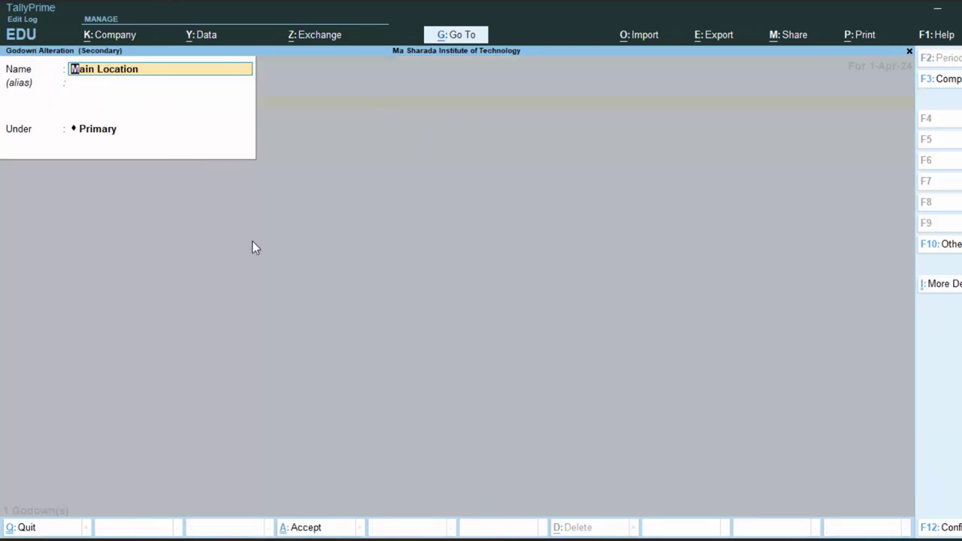
# - Create a primary godown named Deoria and place the Main Location godown under it
pyautogui.press('Return')
pyautogui.press('Return')
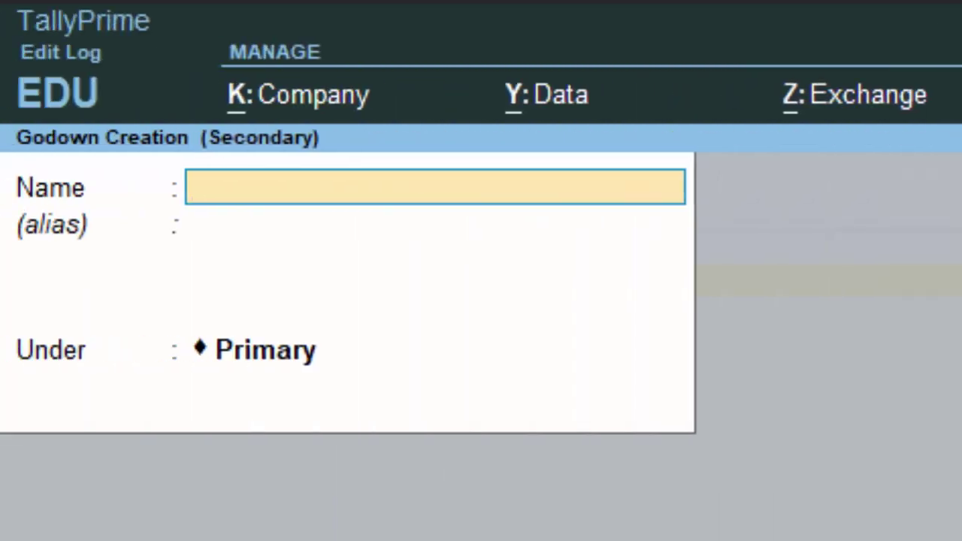
pyautogui.write('Deoria')
pyautogui.press('Return')
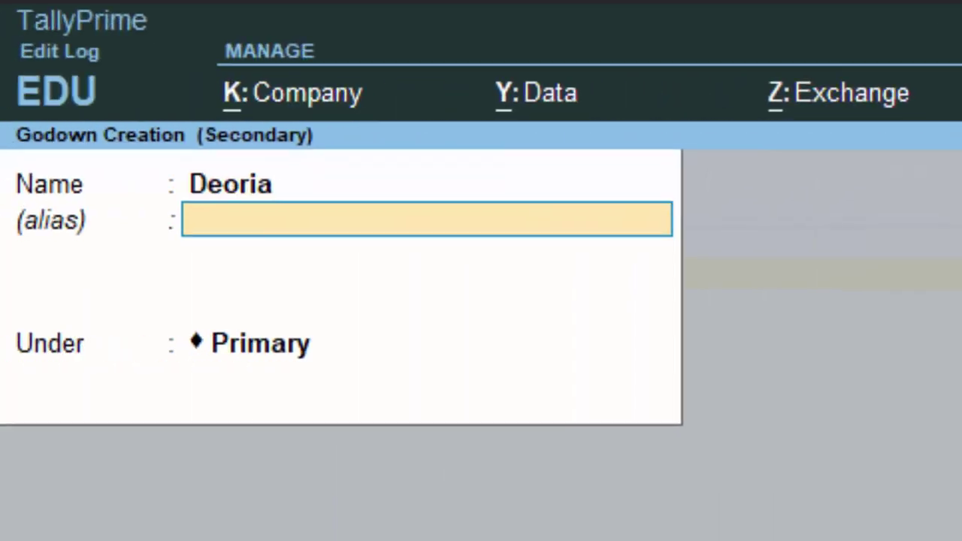
pyautogui.press('Return')
pyautogui.press('Return')
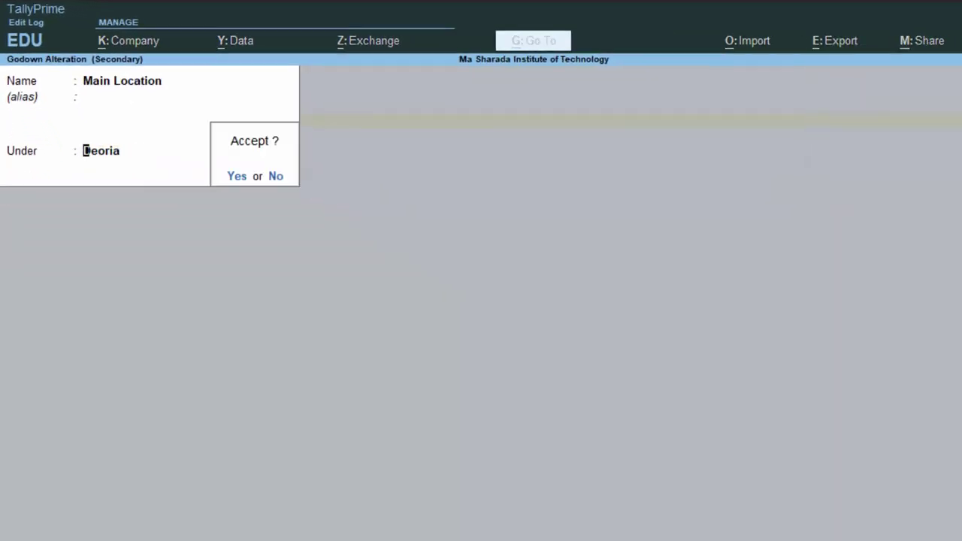
pyautogui.press('Return')
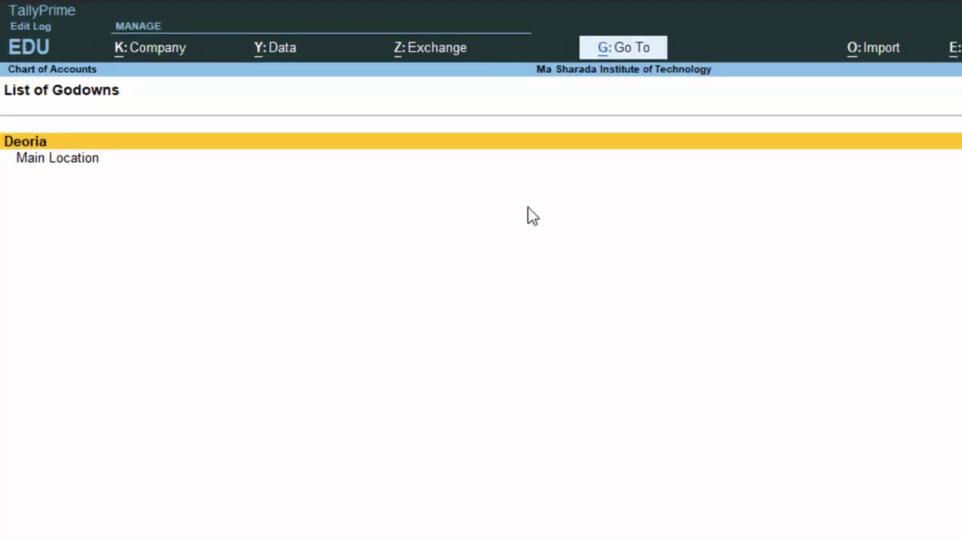
# - Create a godown named New Colony Deoria under Primary
pyautogui.hotkey('alt', 'c')
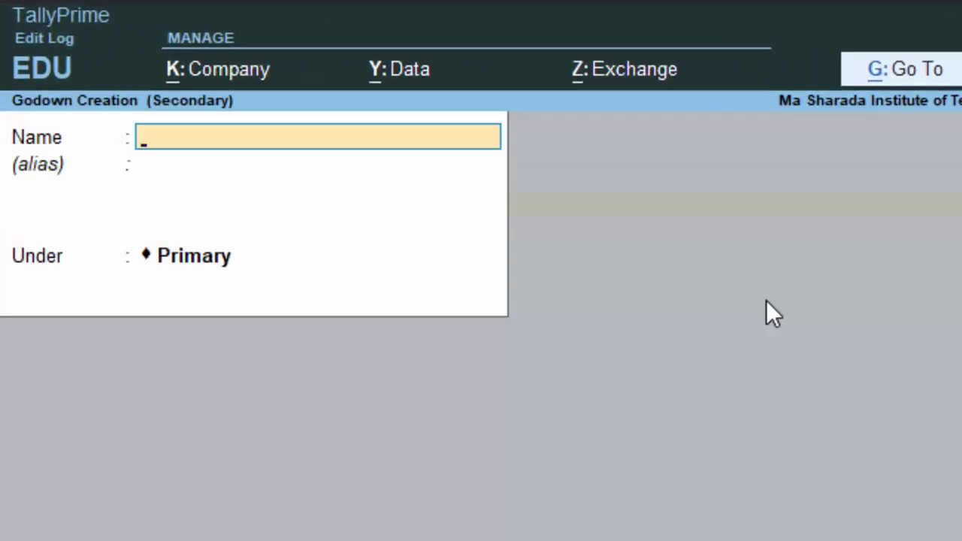
pyautogui.write('New')
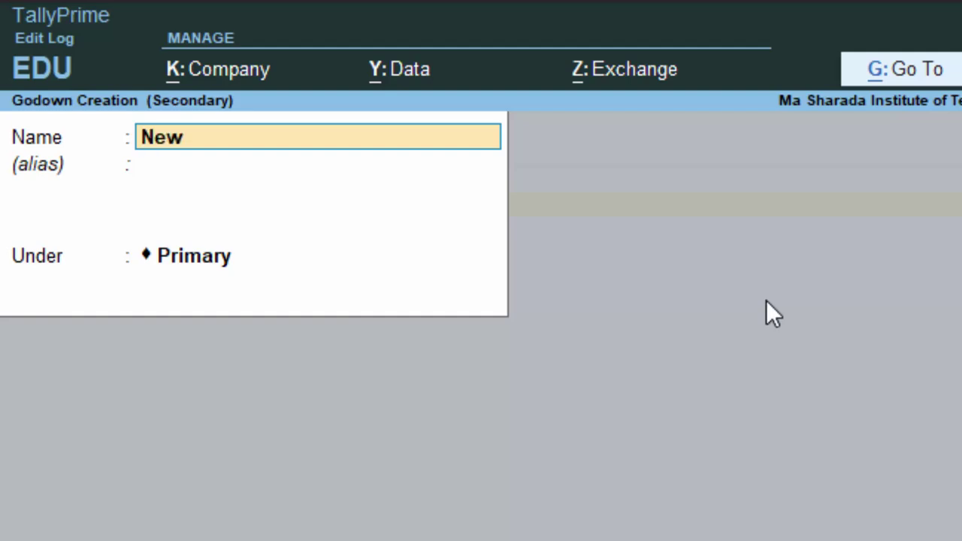
pyautogui.write(' Cp')
pyautogui.press('BackSpace')
pyautogui.write('olony')
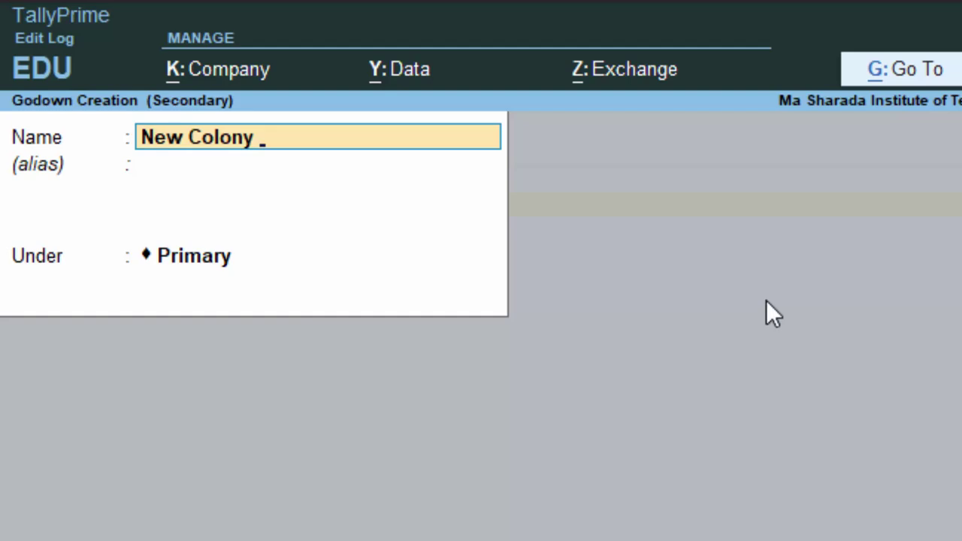
pyautogui.write(' Deoria')
pyautogui.press('Return')
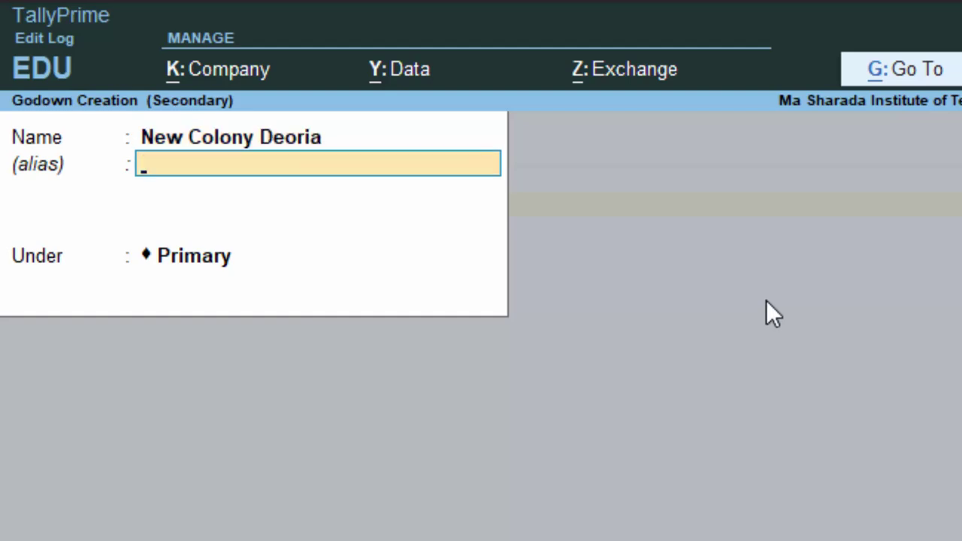
pyautogui.press('Return')
pyautogui.press('Return')
pyautogui.press('y')
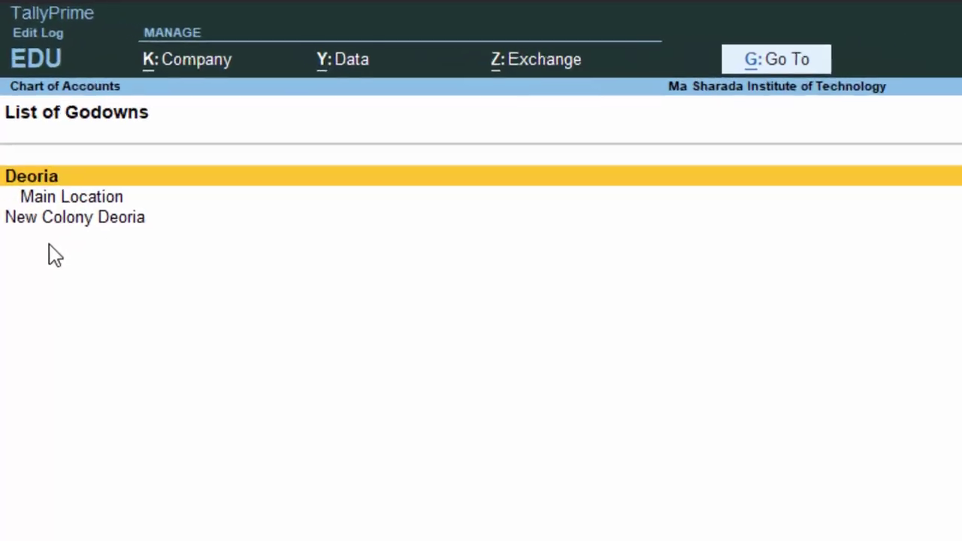
# - Start a new purchase voucher, keeping the prefilled supplier invoice number and date
pyautogui.press('Escape')
pyautogui.press('Escape')
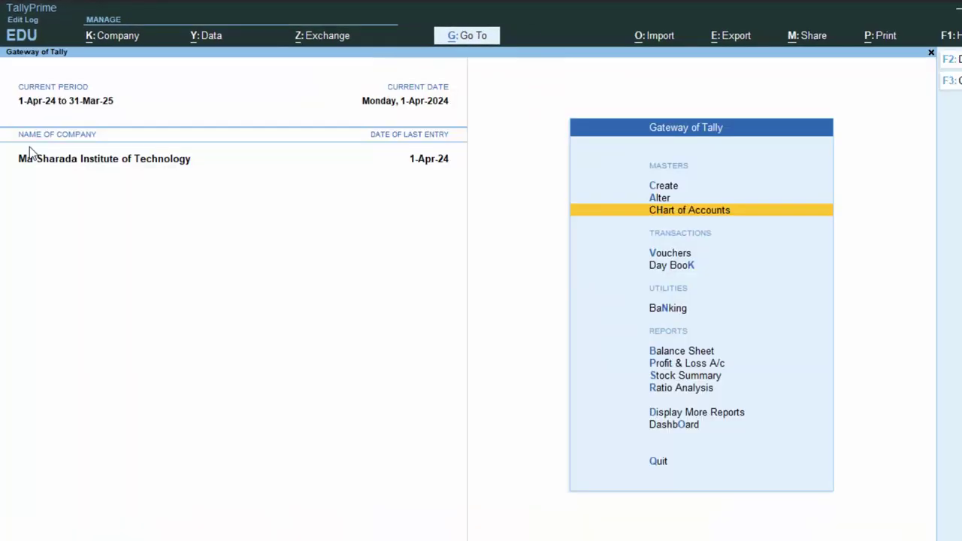
pyautogui.press('v')
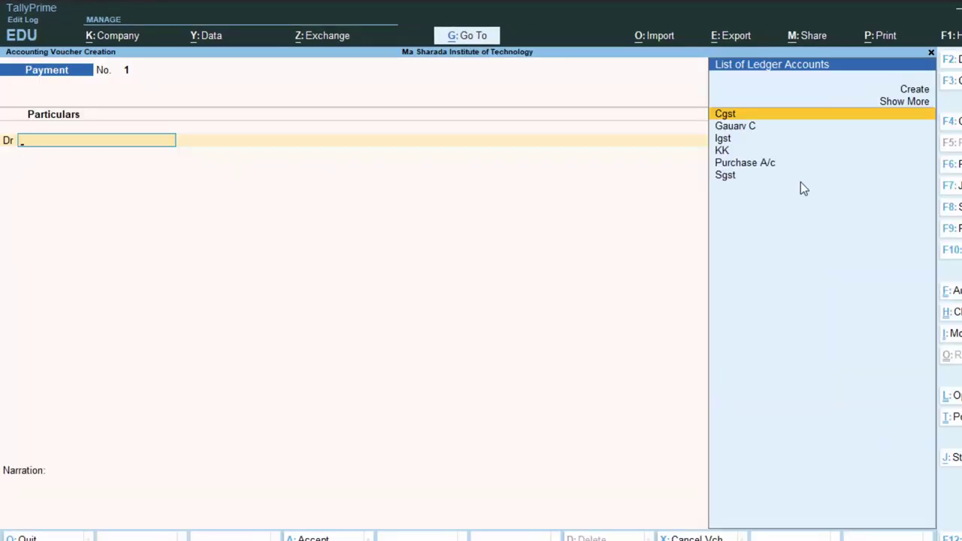
pyautogui.press('F9')
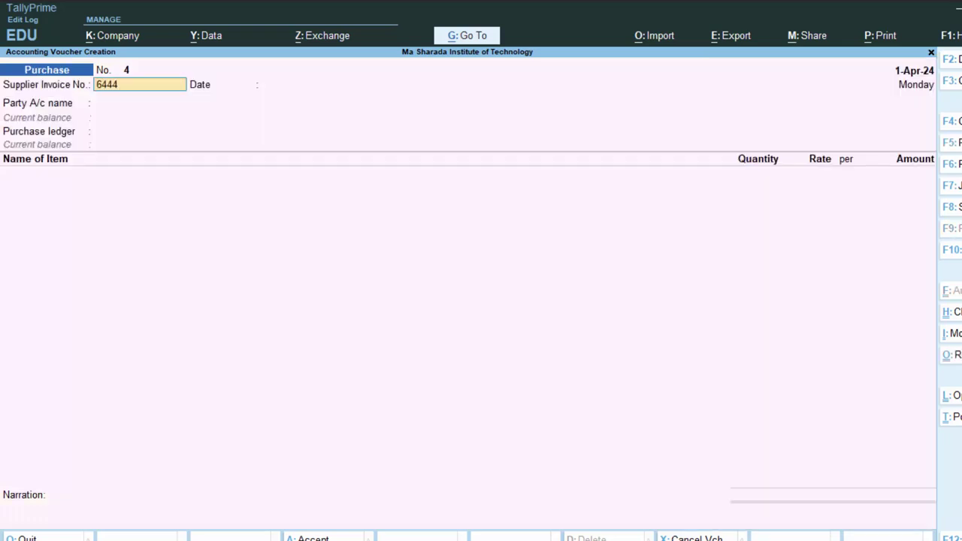
pyautogui.press('Return')
pyautogui.press('Return')
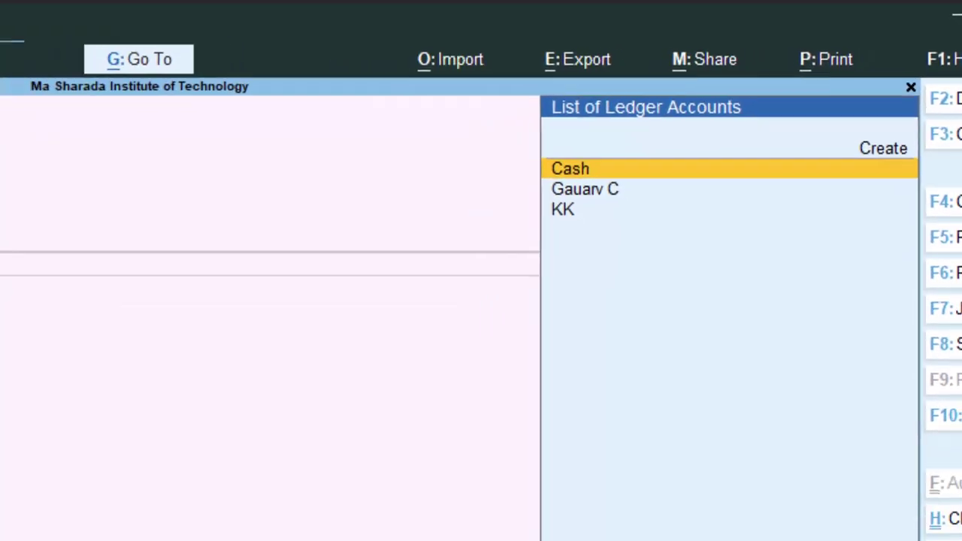
# - Choose the supplier listed just below Cash as party, keep its receipt and party details unchanged, and use Purchase A/c as purchase ledger
pyautogui.press('Down')
pyautogui.press('Return')
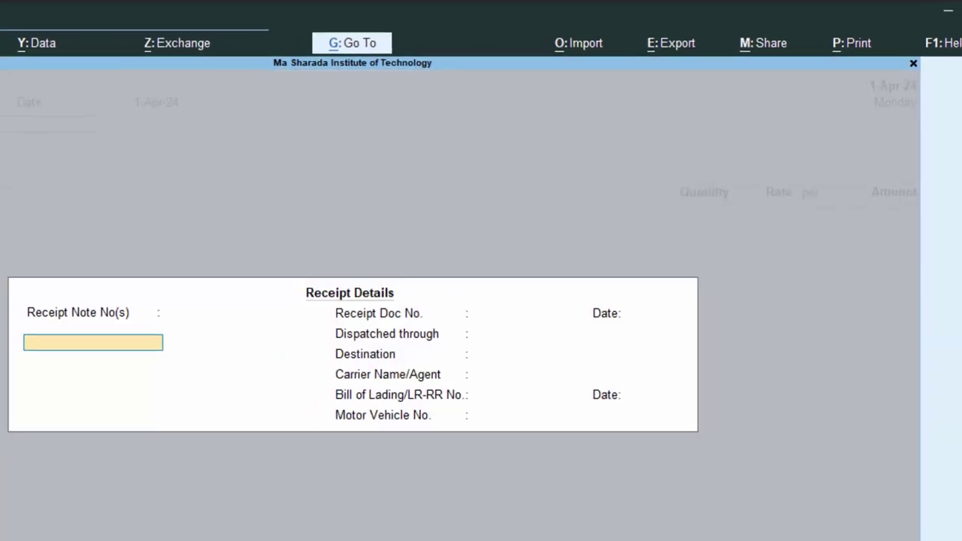
pyautogui.press('Return')
pyautogui.press('Return')
pyautogui.press('Return')
pyautogui.press('Return')
pyautogui.press('Return')
pyautogui.press('Return')
pyautogui.press('Return')
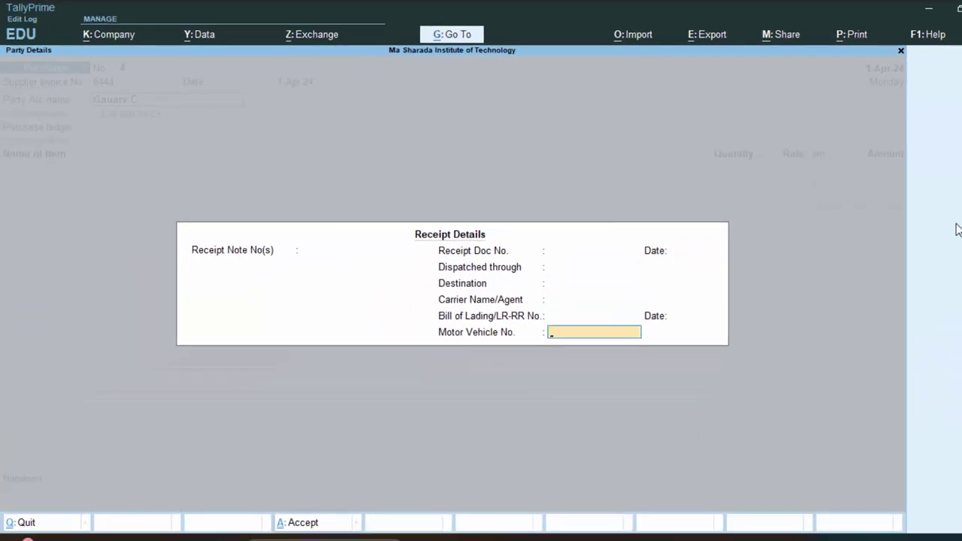
pyautogui.press('Return')
pyautogui.press('Return')
pyautogui.press('Return')
pyautogui.press('Return')
pyautogui.press('Return')
pyautogui.press('Return')
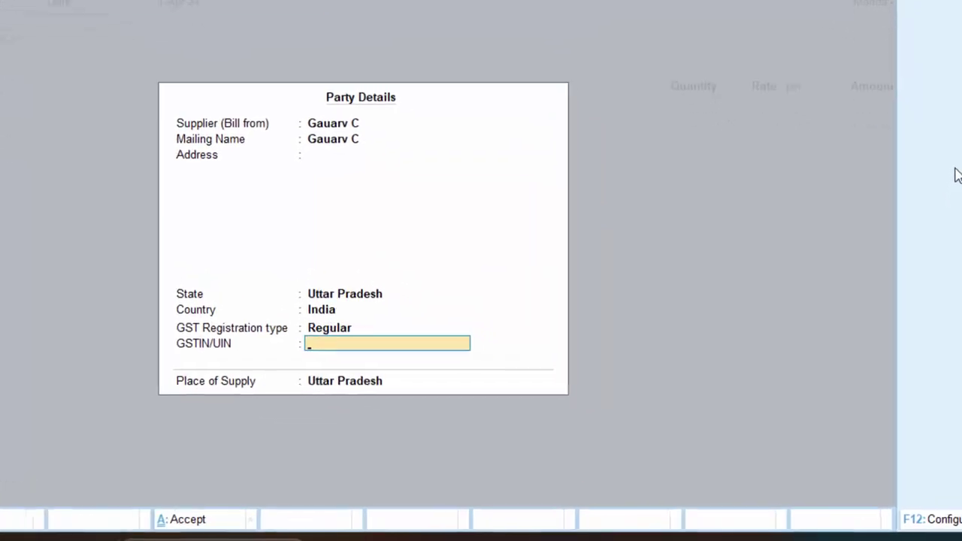
pyautogui.press('Return')
pyautogui.press('Return')
pyautogui.press('Return')
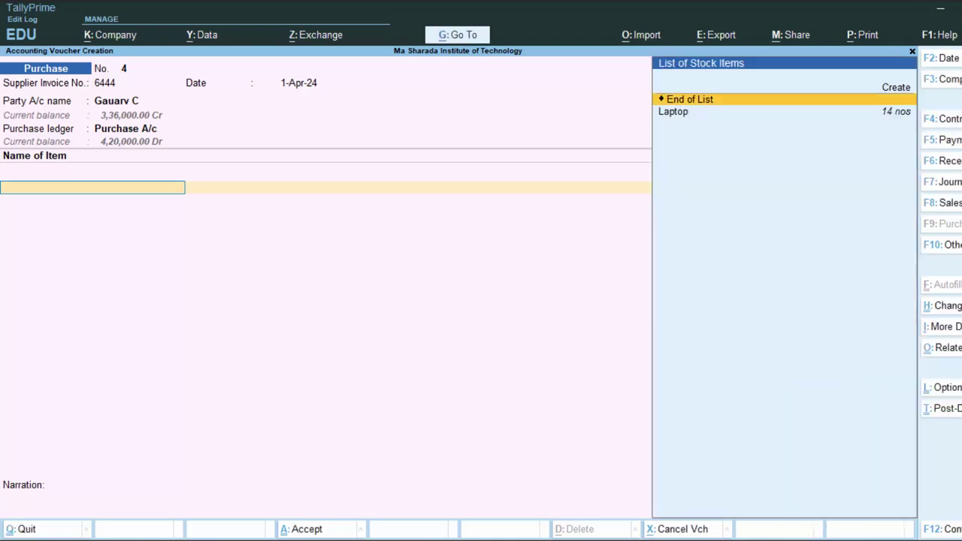
# - Add the Laptop item with 500 nos allocated to the New Colony Deoria godown at the default rate of 30,000
pyautogui.press('Down')
pyautogui.press('Return')
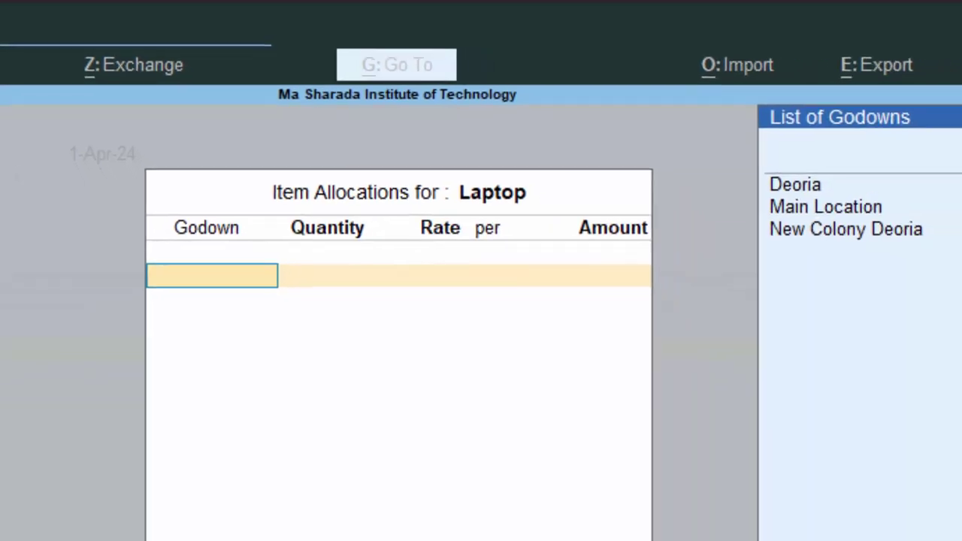
pyautogui.press('Escape')
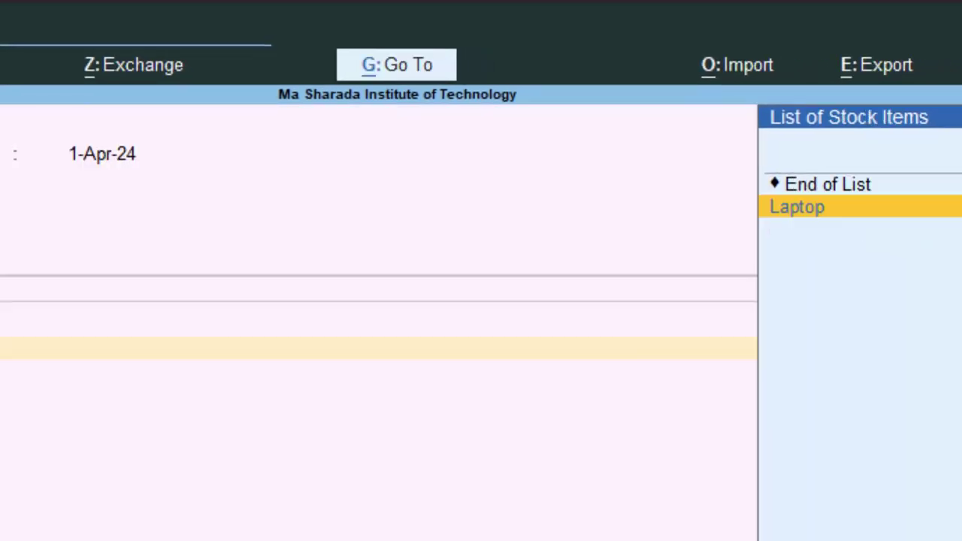
pyautogui.press('Return')
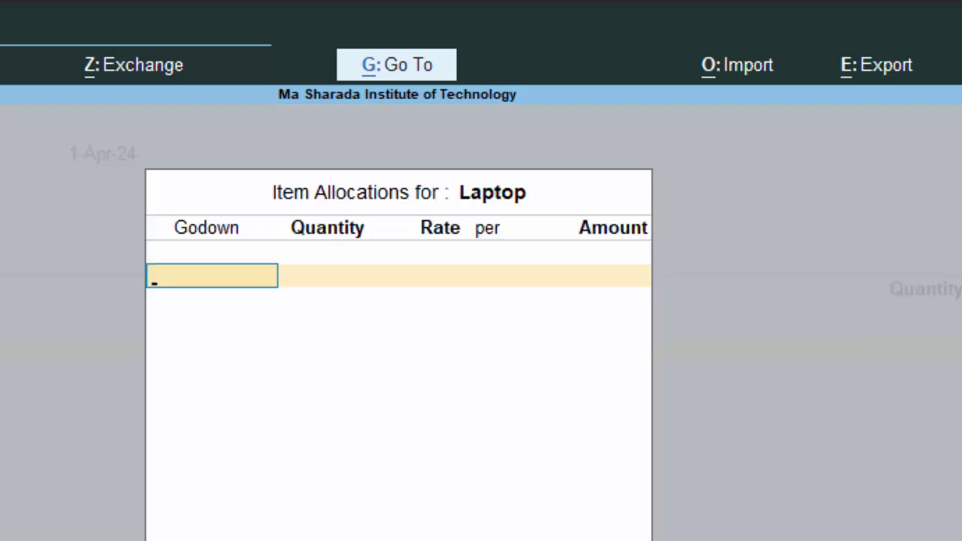
pyautogui.write('N')
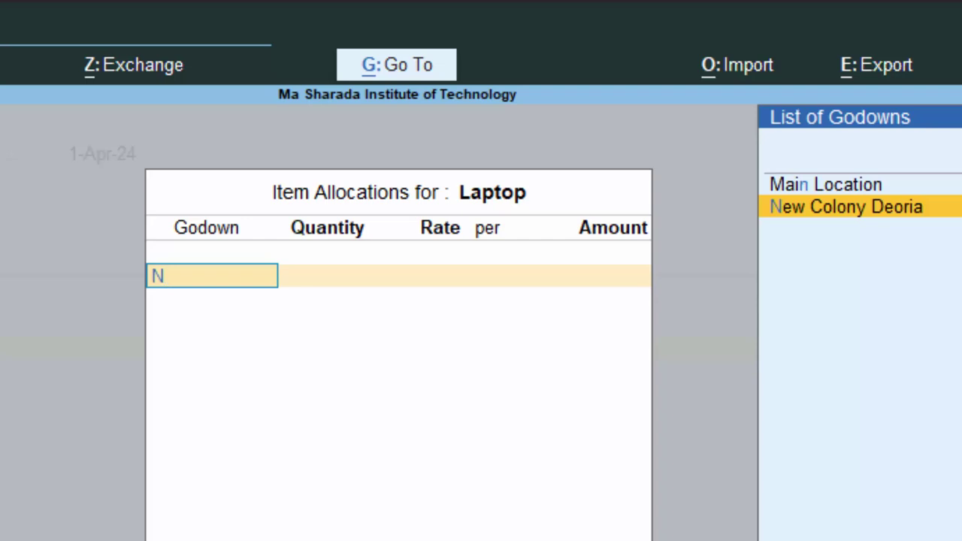
pyautogui.press('Return')
pyautogui.write('500')
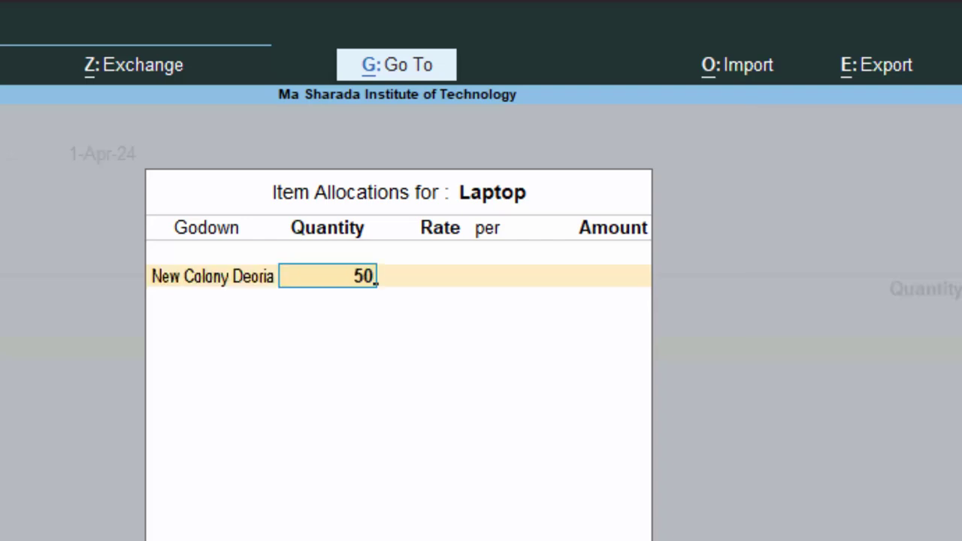
pyautogui.press('Return')
pyautogui.press('Return')
pyautogui.press('Return')
pyautogui.press('Return')
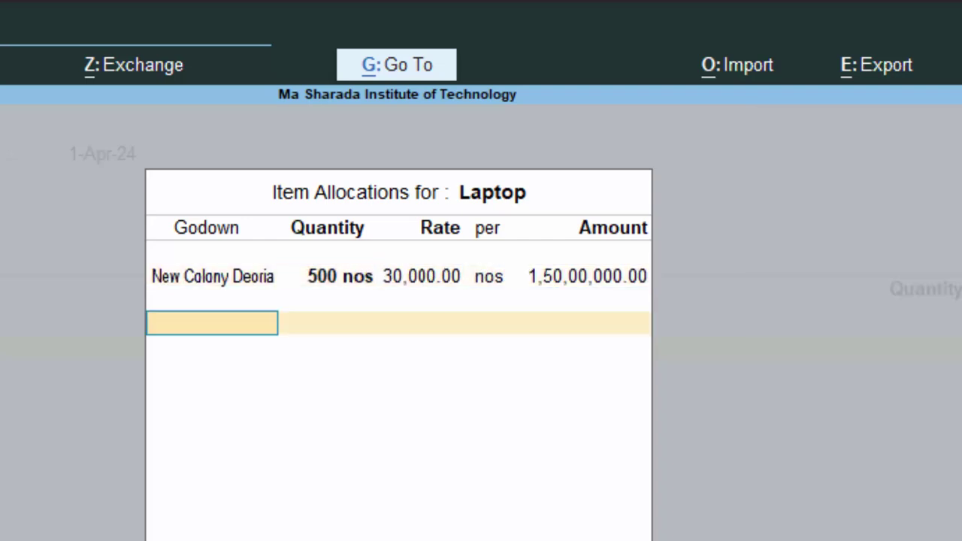
pyautogui.press('Return')
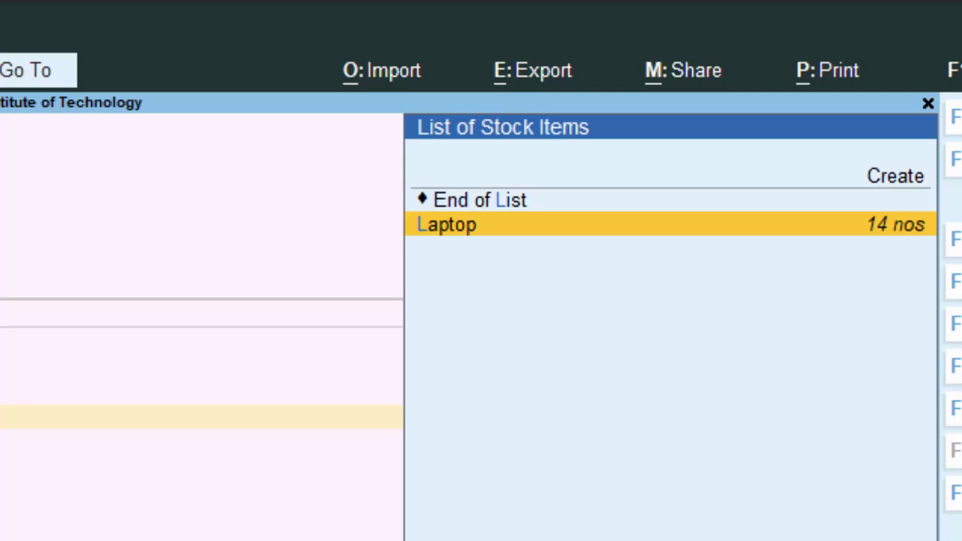
# - Add a second Laptop line with 400 nos allocated to the Deoria godown at the default rate of 30,000
pyautogui.press('Return')
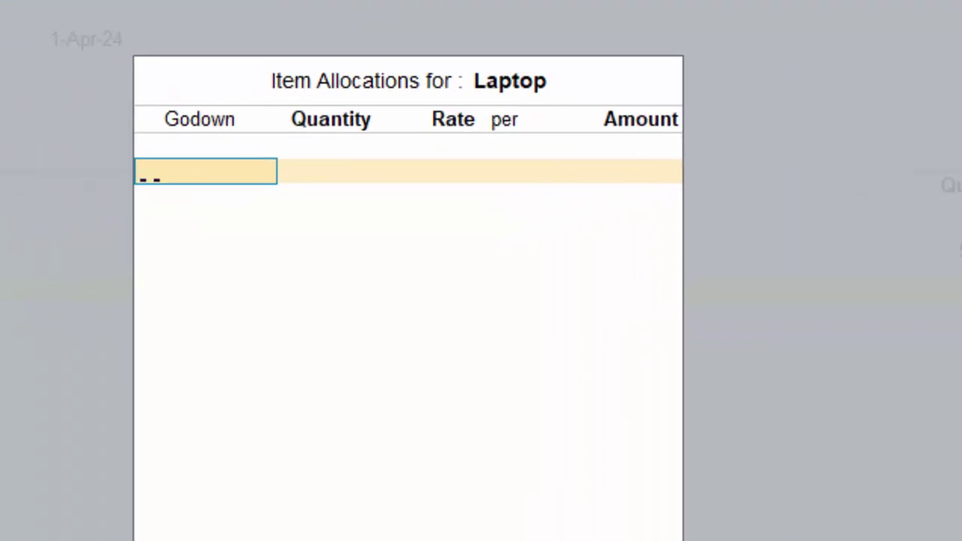
pyautogui.write('D')
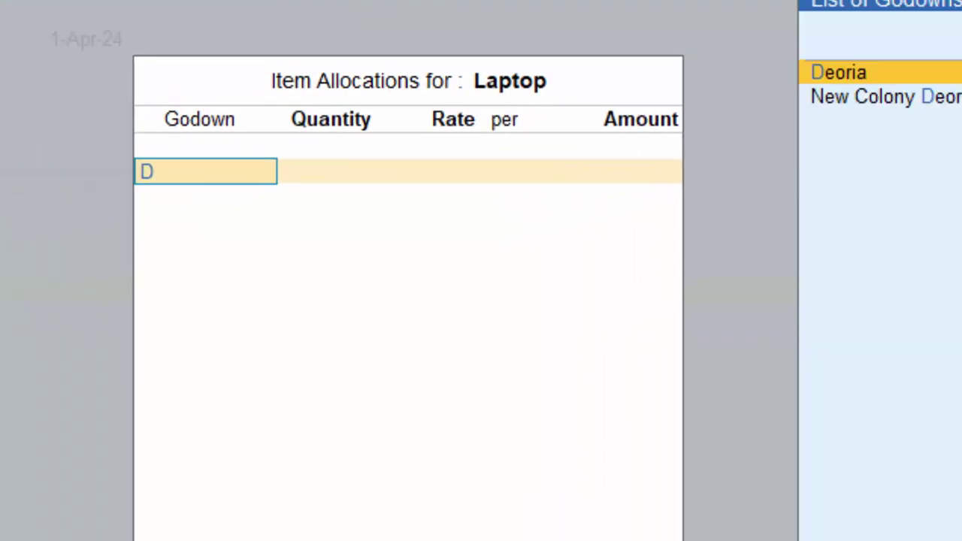
pyautogui.press('Return')
pyautogui.write('4')
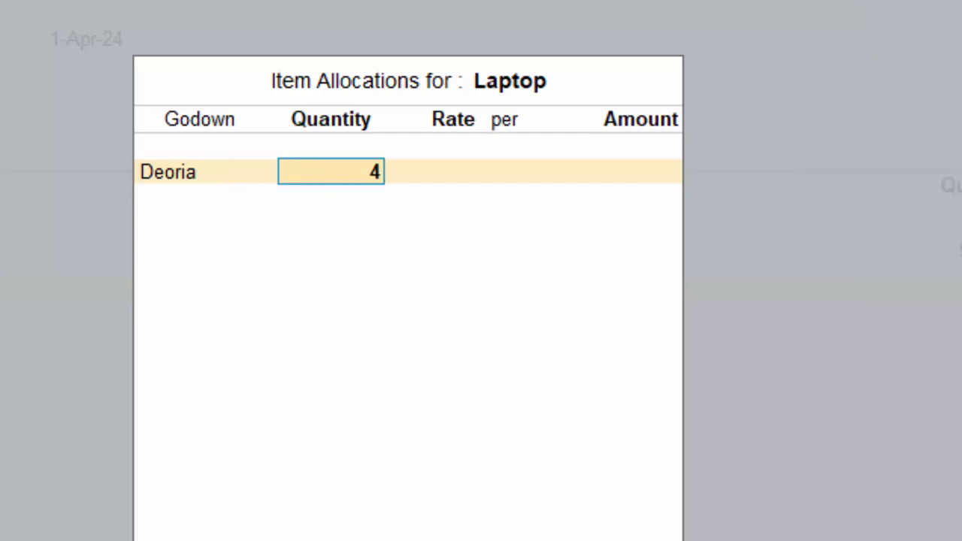
pyautogui.write('00')
pyautogui.press('Return')
pyautogui.press('Return')
pyautogui.press('Return')
pyautogui.press('Return')
pyautogui.press('Return')
pyautogui.press('Return')
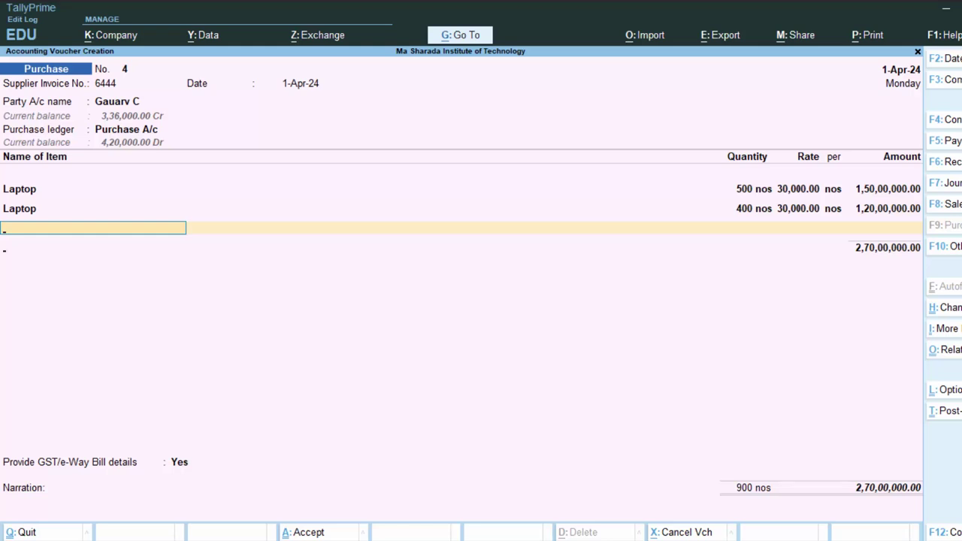
# - Finish the item list and add the Cgst and Sgst tax ledgers with their calculated amounts
pyautogui.press('Return')
pyautogui.write('C')
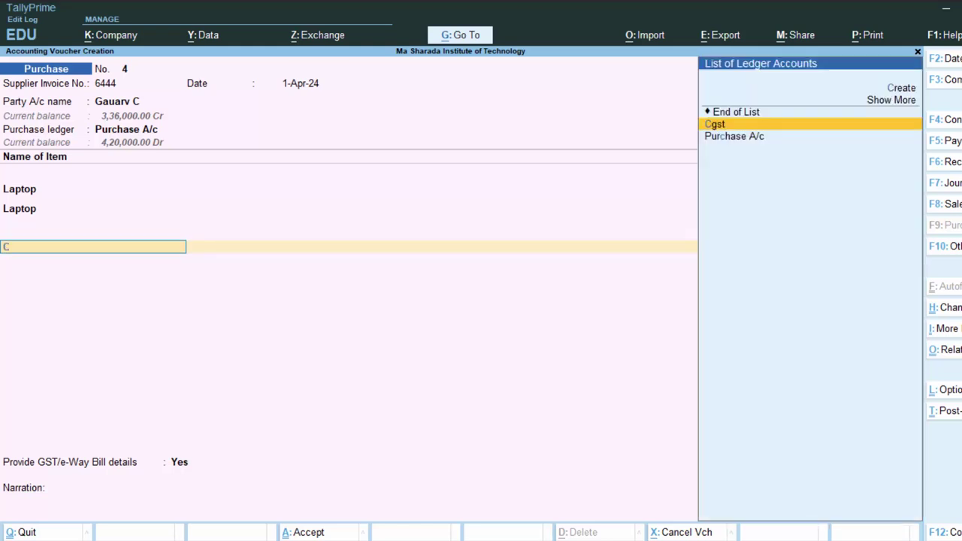
pyautogui.press('Return')
pyautogui.press('Return')
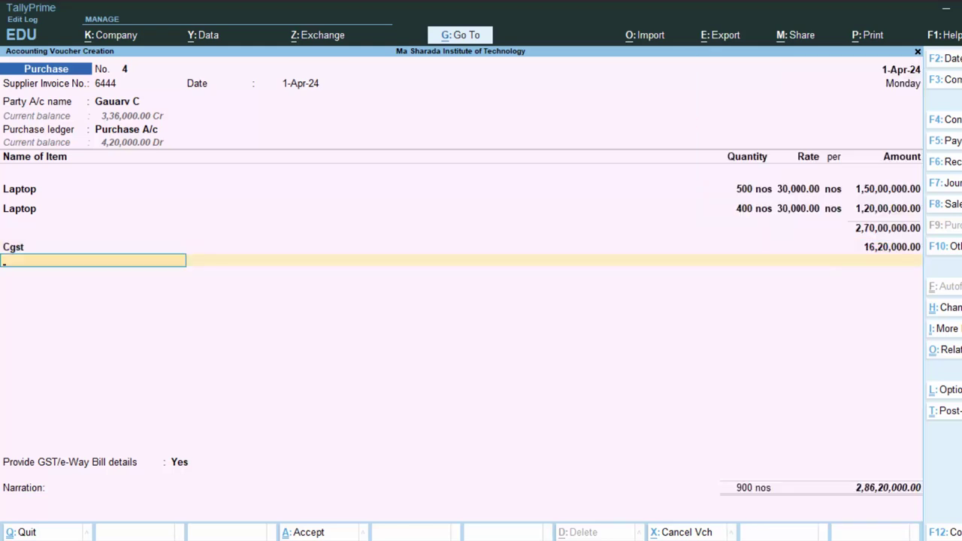
pyautogui.write('S')
pyautogui.press('Return')
pyautogui.press('Return')
pyautogui.press('Return')
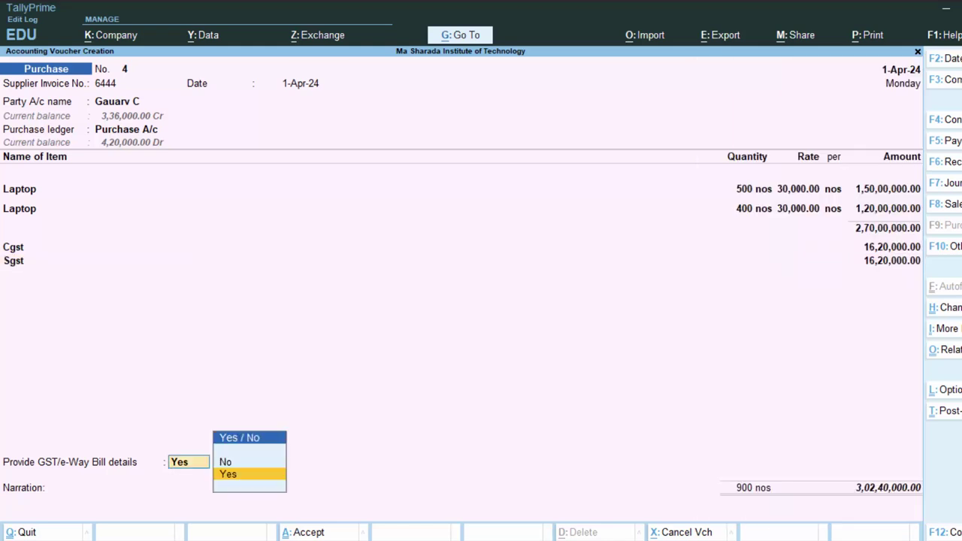
# - Leave the e-Way Bill details empty and set Provide GST/e-Way Bill details to No
pyautogui.press('Return')
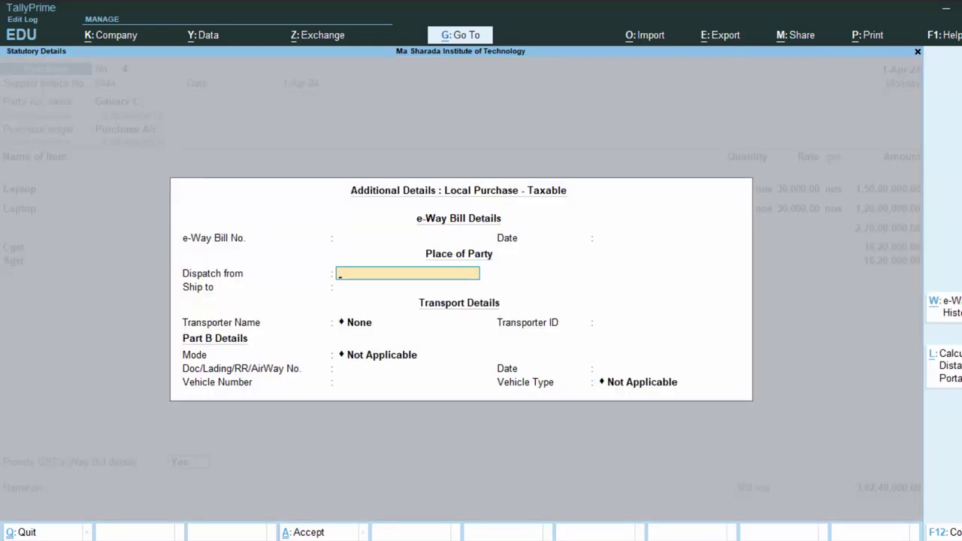
pyautogui.press('Escape')
pyautogui.press('Up')
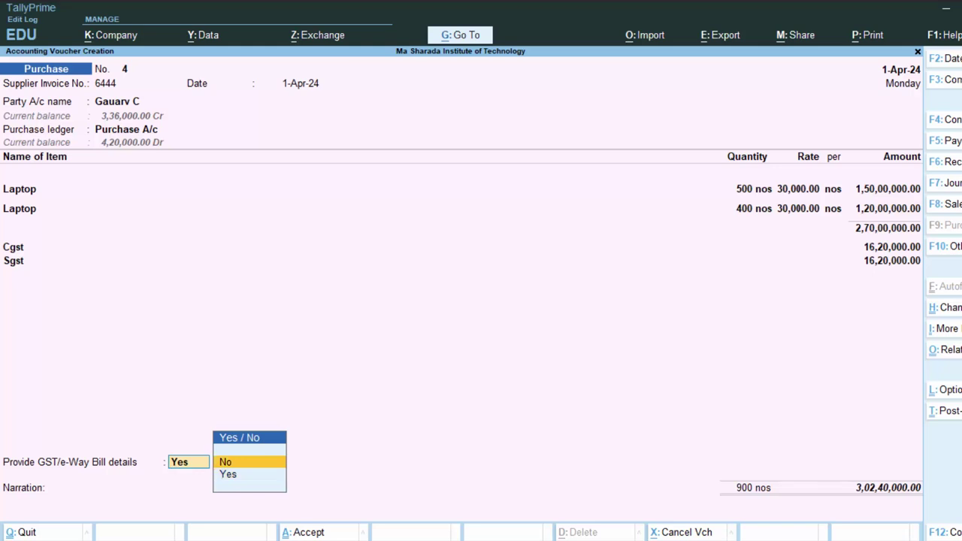
pyautogui.press('Return')
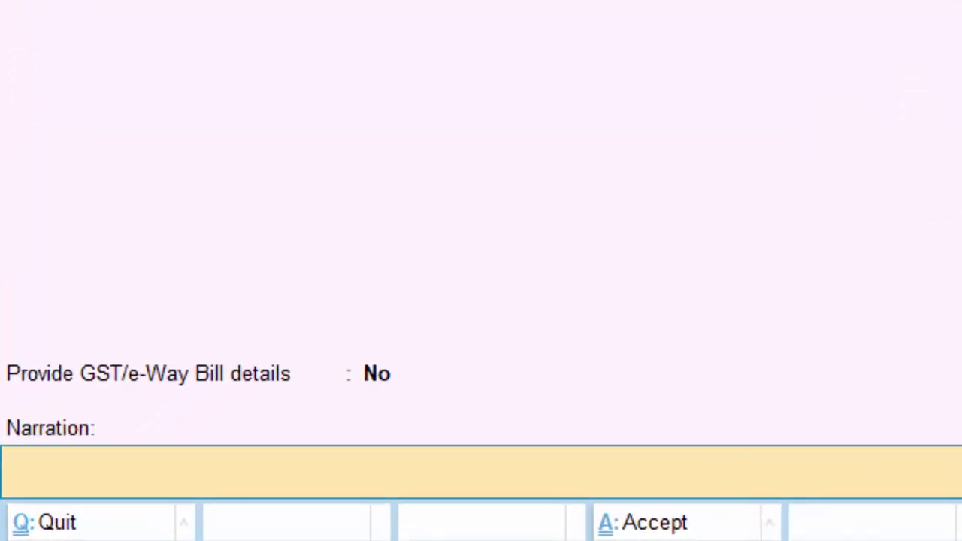
# - Enter the narration "The Goods have been purchased on credit" and accept the purchase voucher
pyautogui.write('The Goods')
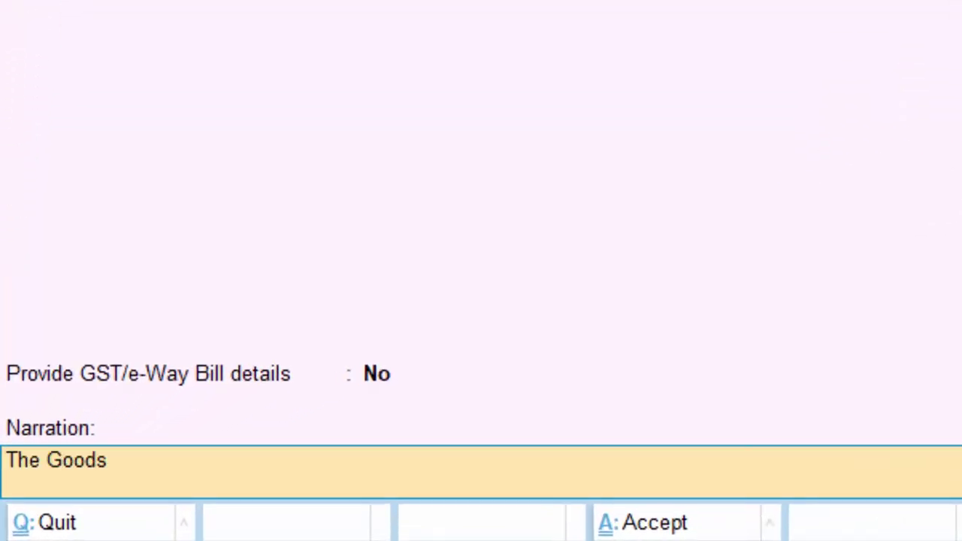
pyautogui.write(' have been')
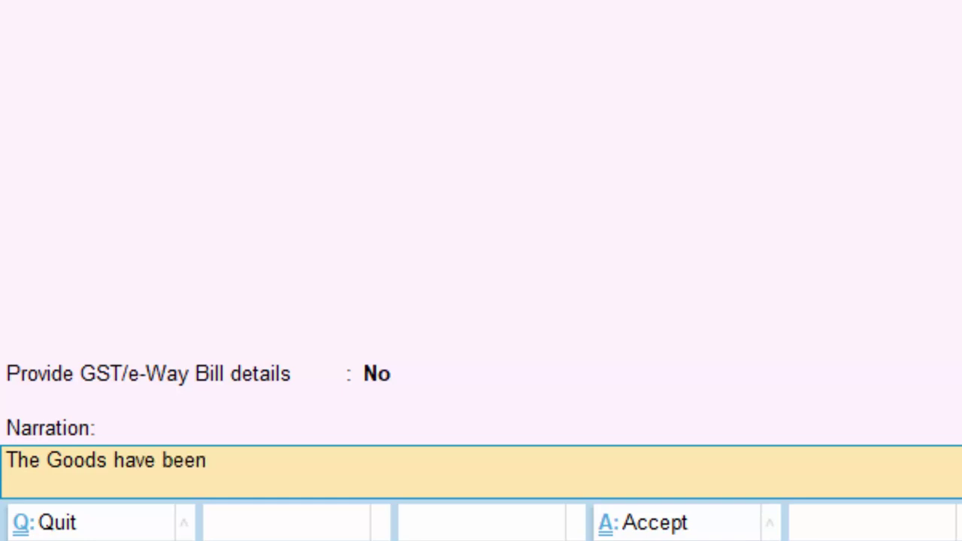
pyautogui.write(' purcha')
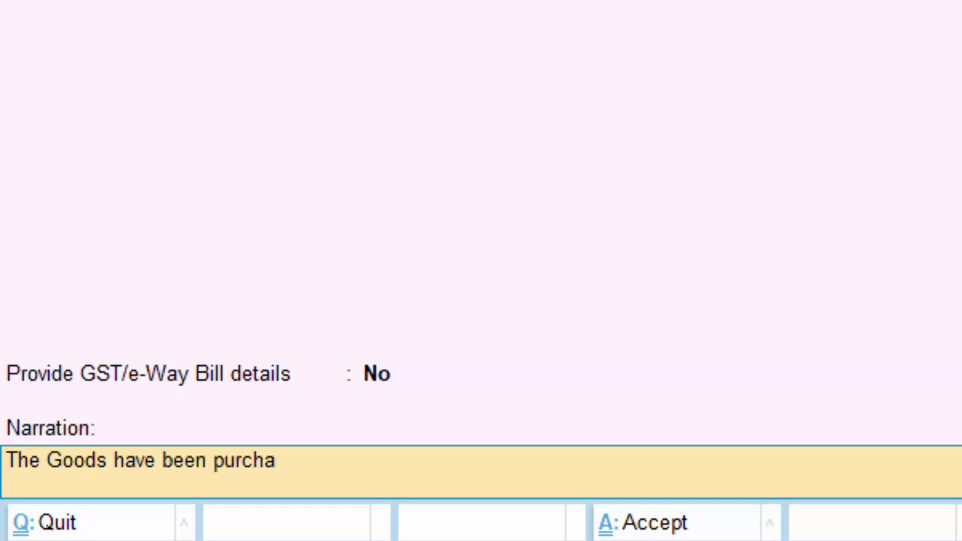
pyautogui.write('sed on')
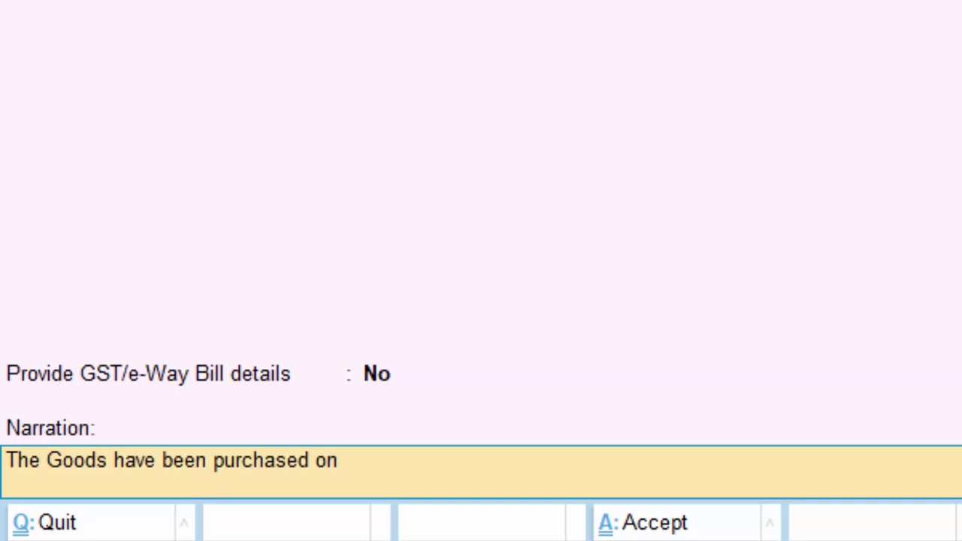
pyautogui.write(' credit')
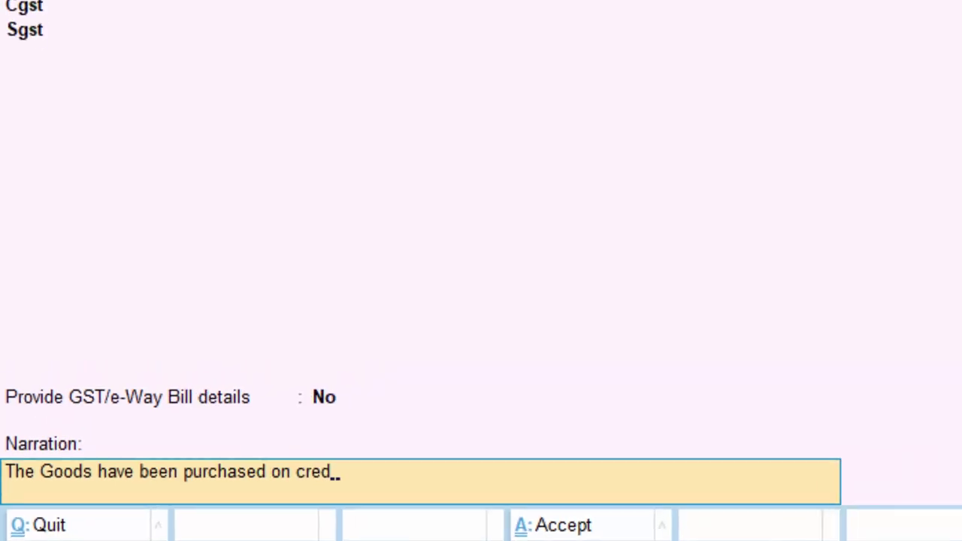
pyautogui.press('Return')
pyautogui.press('y')
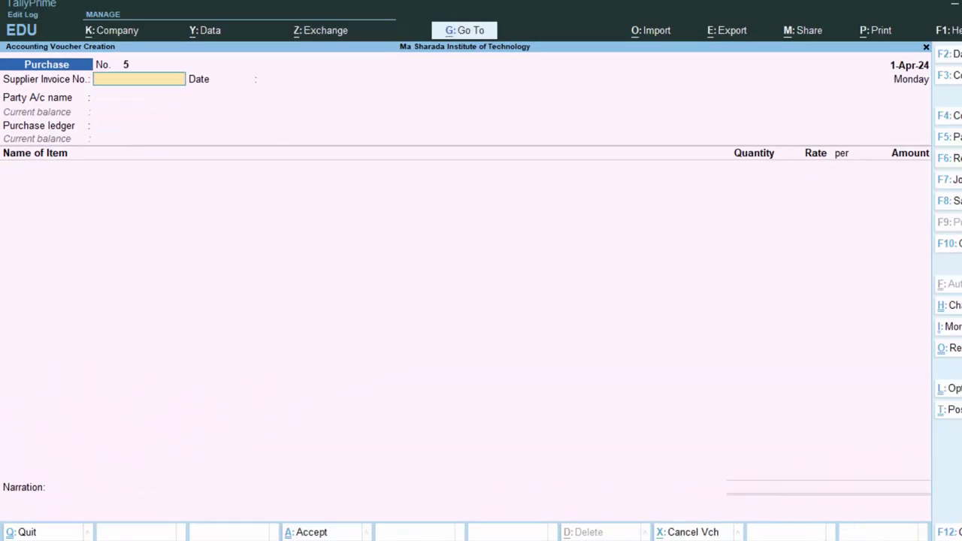
# - Leave voucher creation and open purchase voucher No. 4 from the Day Book
pyautogui.press('Escape')
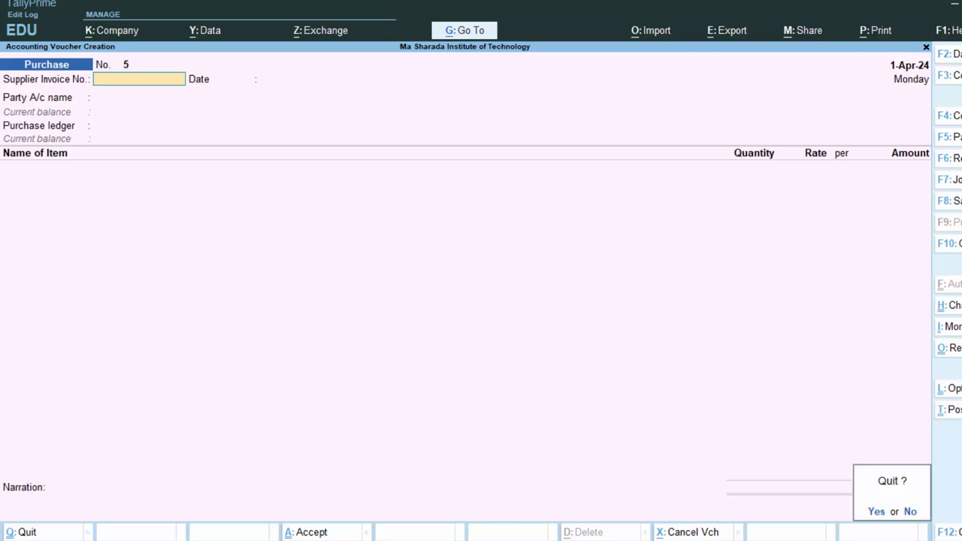
pyautogui.press('y')
pyautogui.press('d')
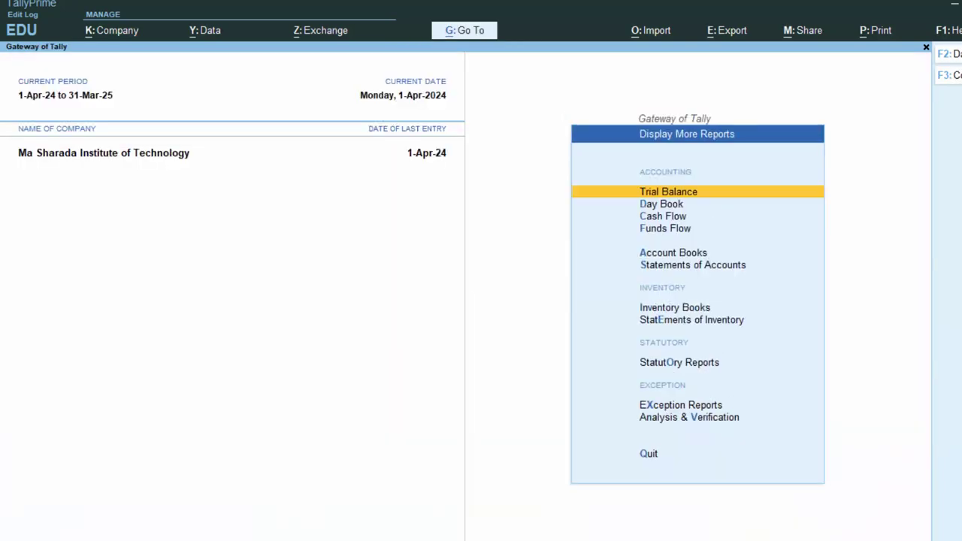
pyautogui.press('d')
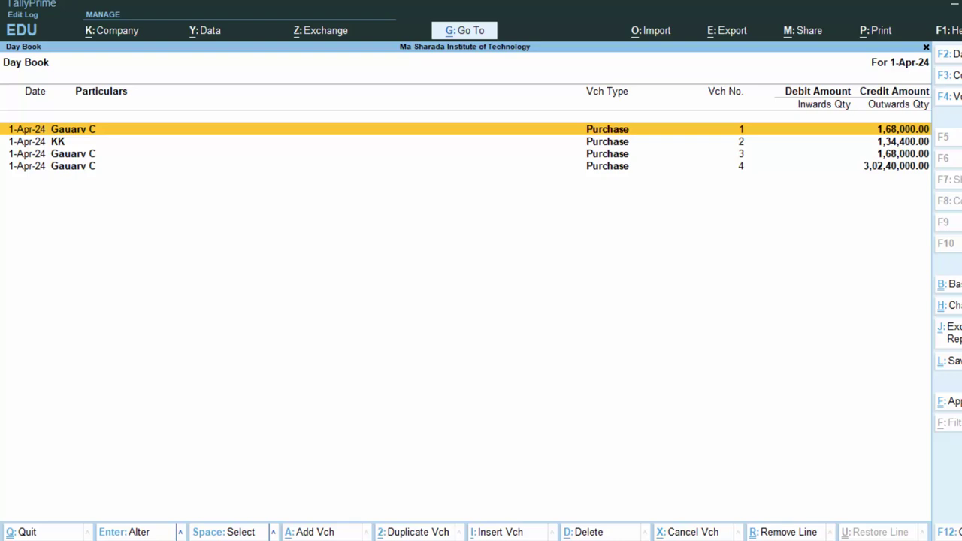
pyautogui.press('Down')
pyautogui.press('Down')
pyautogui.press('Down')
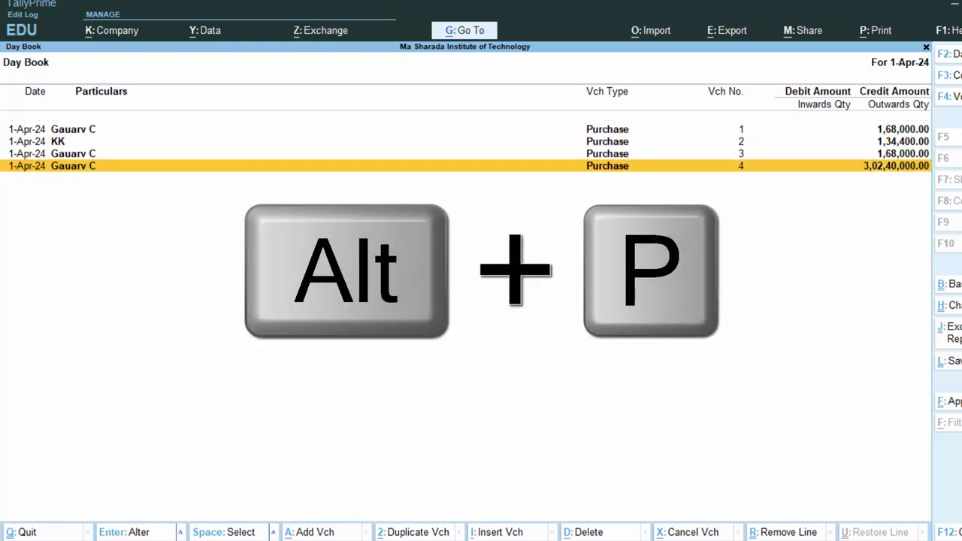
pyautogui.press('Return')
# - Preview the printed invoice of the current purchase voucher, then return to the print settings
pyautogui.hotkey('alt', 'p')
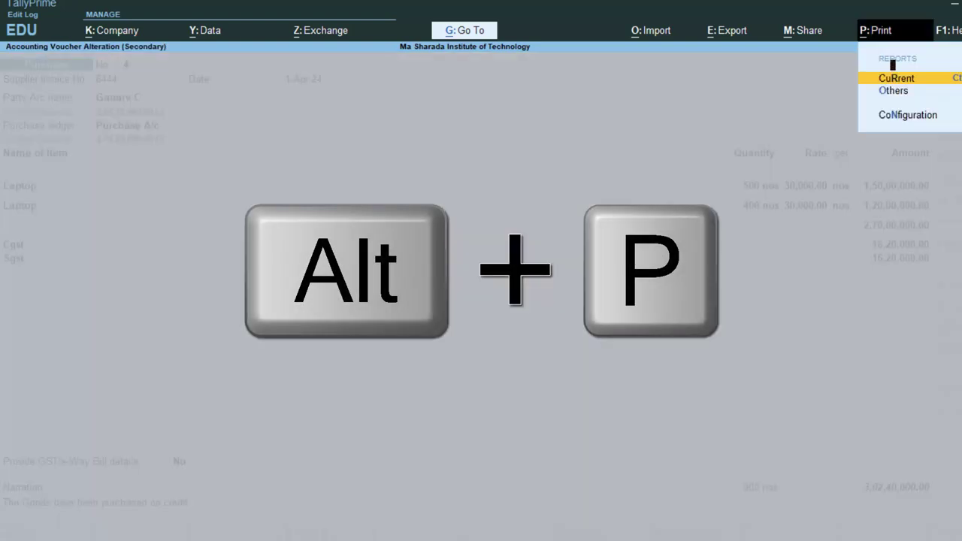
pyautogui.press('Return')
pyautogui.press('i')
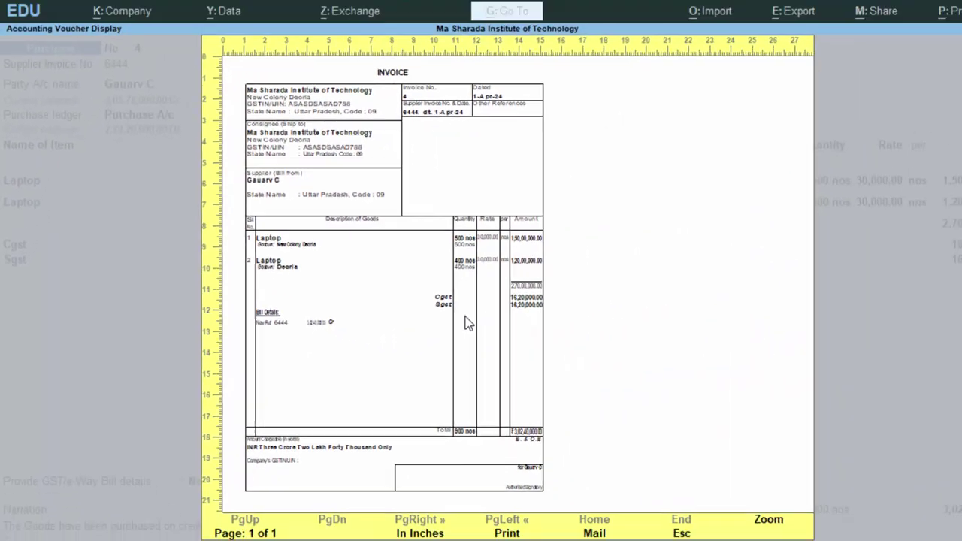
pyautogui.press('Escape')
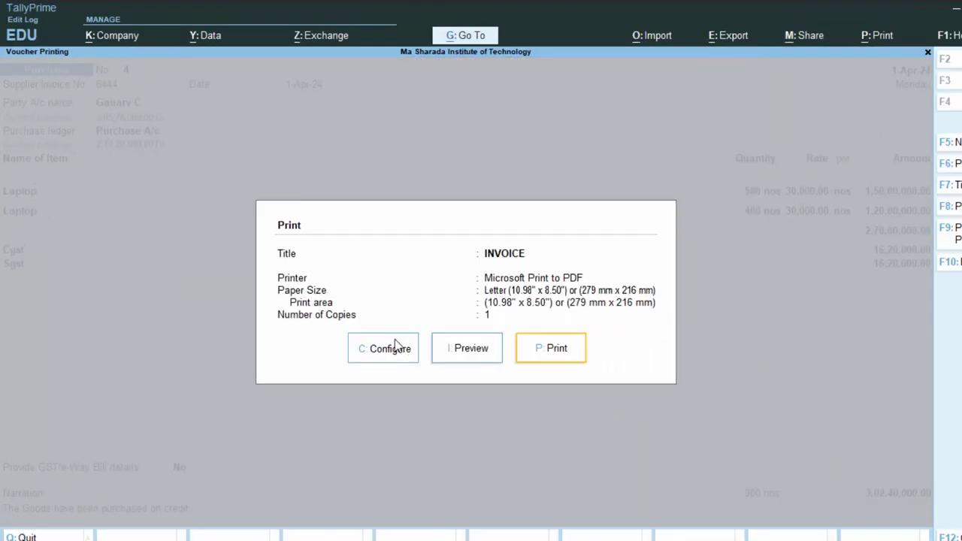
# - Set Show Godown Name to No in the invoice print configuration and preview the invoice
pyautogui.click(398, 353)
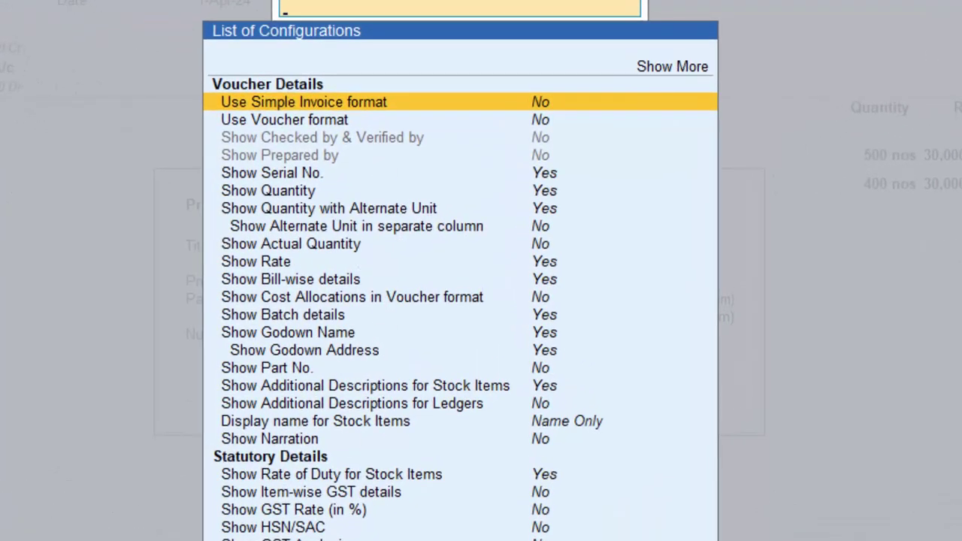
pyautogui.press('Down')
pyautogui.press('Down')
pyautogui.press('Down')
pyautogui.press('Down')
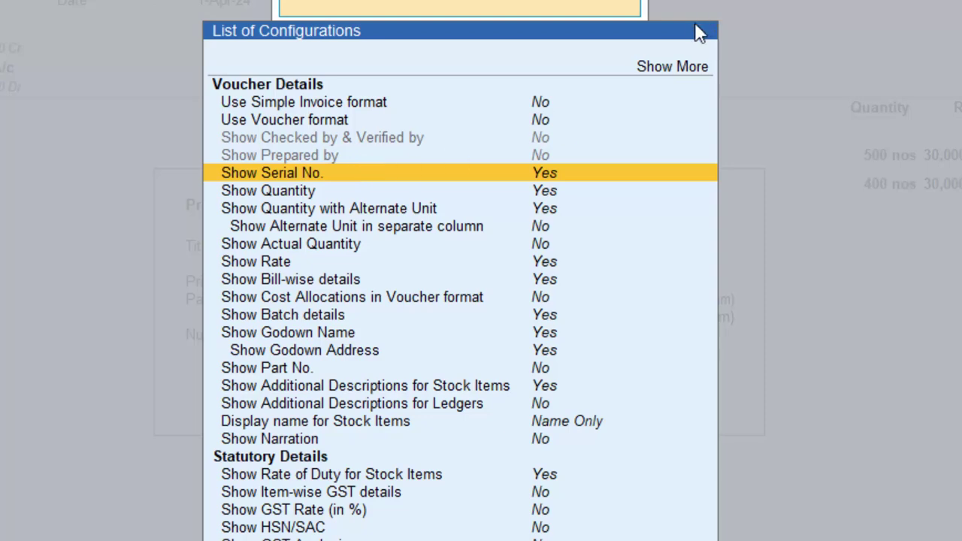
pyautogui.click(678, 73)
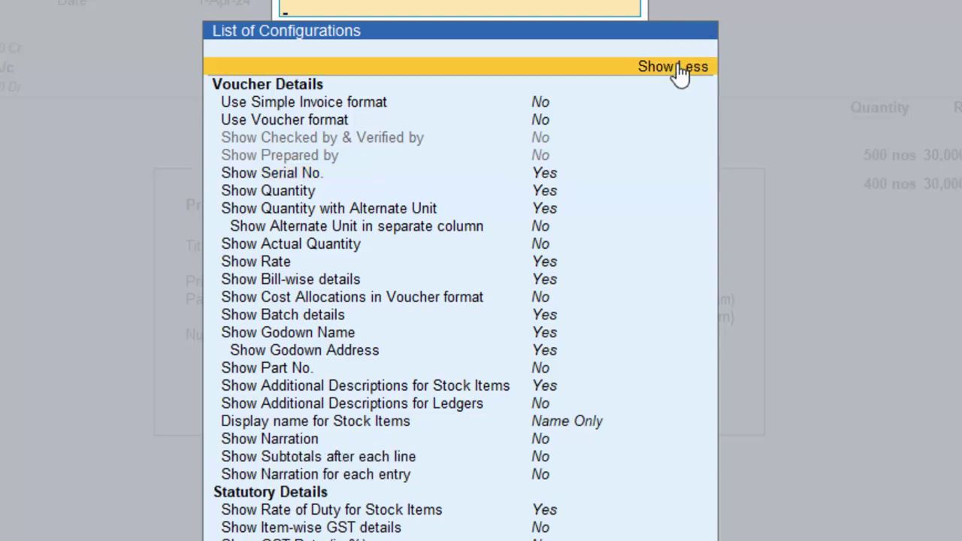
pyautogui.press('Down')
pyautogui.press('Down')
pyautogui.press('Down')
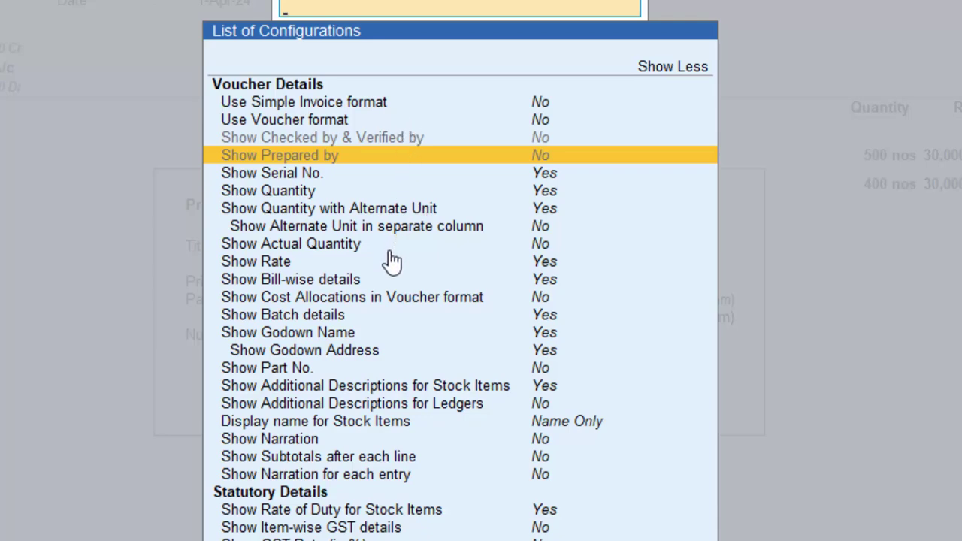
pyautogui.click(285, 338)
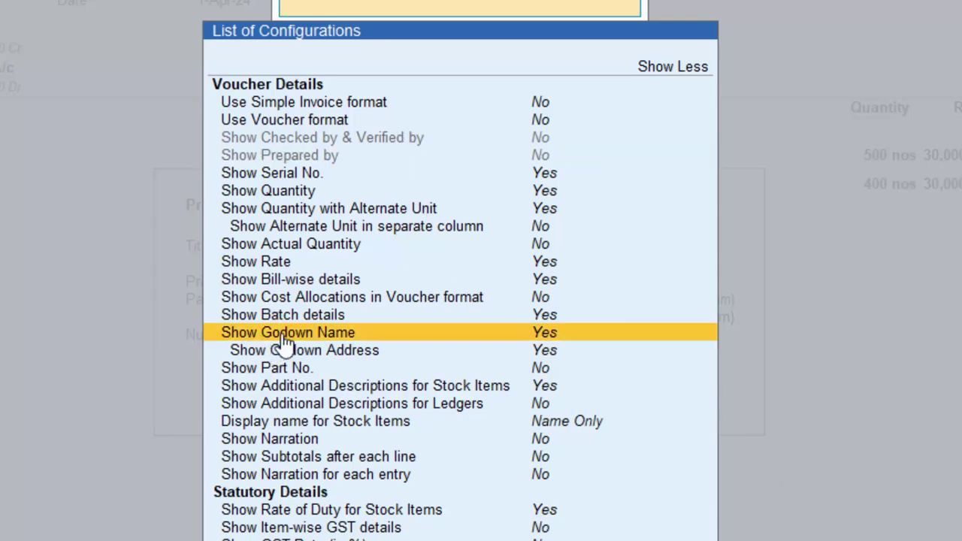
pyautogui.click(549, 338)
pyautogui.press('Escape')
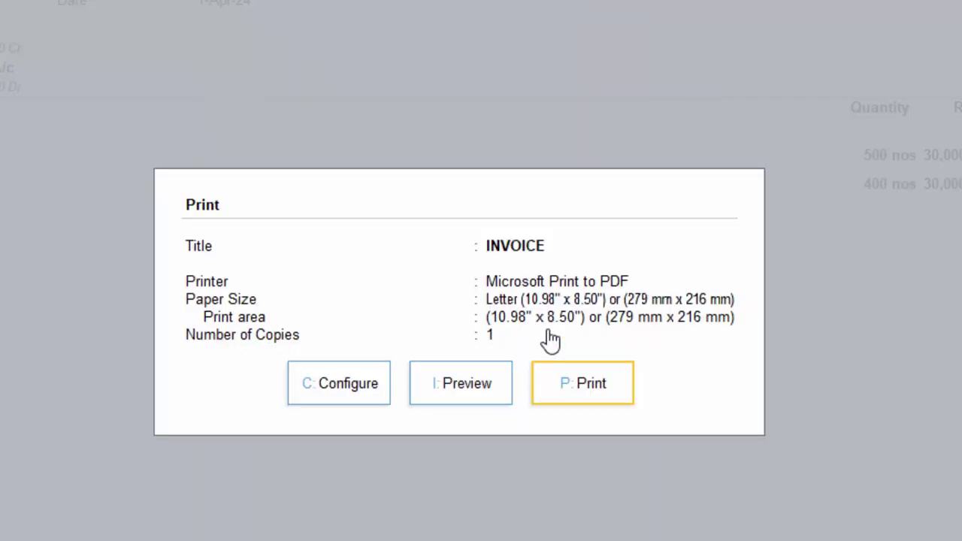
pyautogui.press('i')
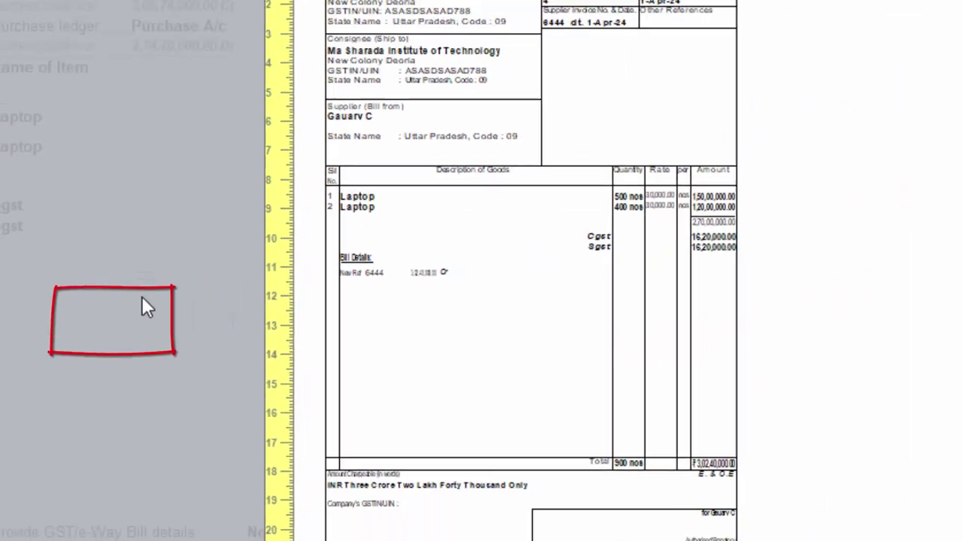
pyautogui.press('Escape')
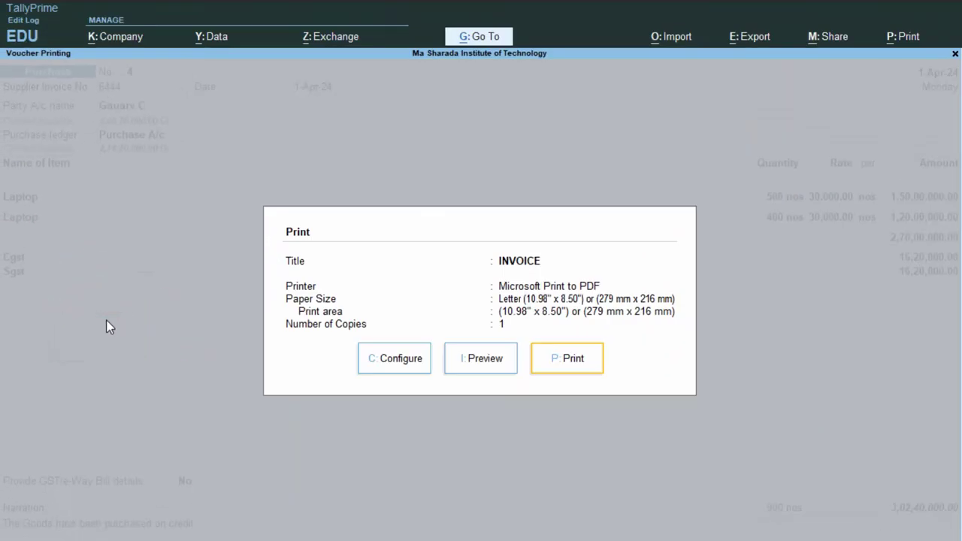
# - Set Show Godown Name back to Yes in the invoice print configuration and preview the invoice again
pyautogui.press('c')
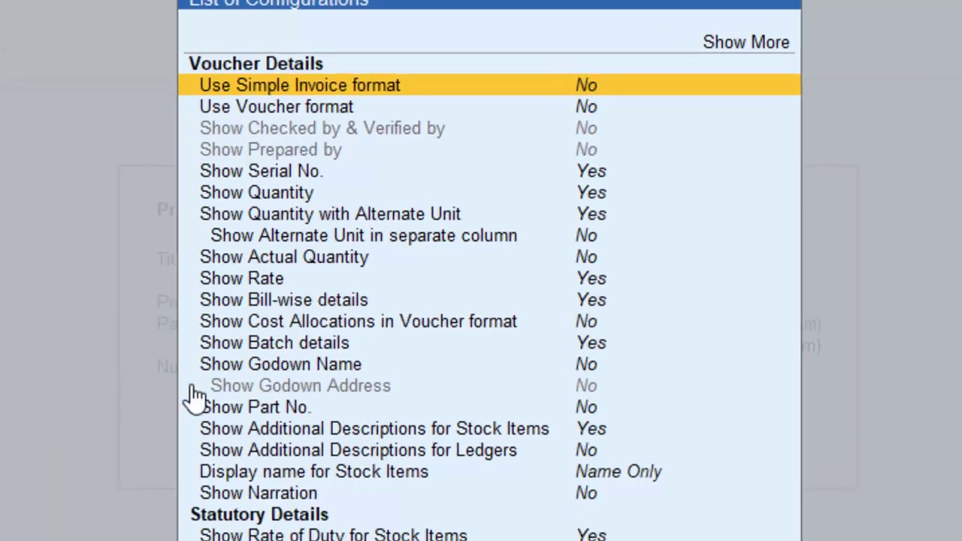
pyautogui.click(591, 365)
pyautogui.hotkey('ctrl', 'a')
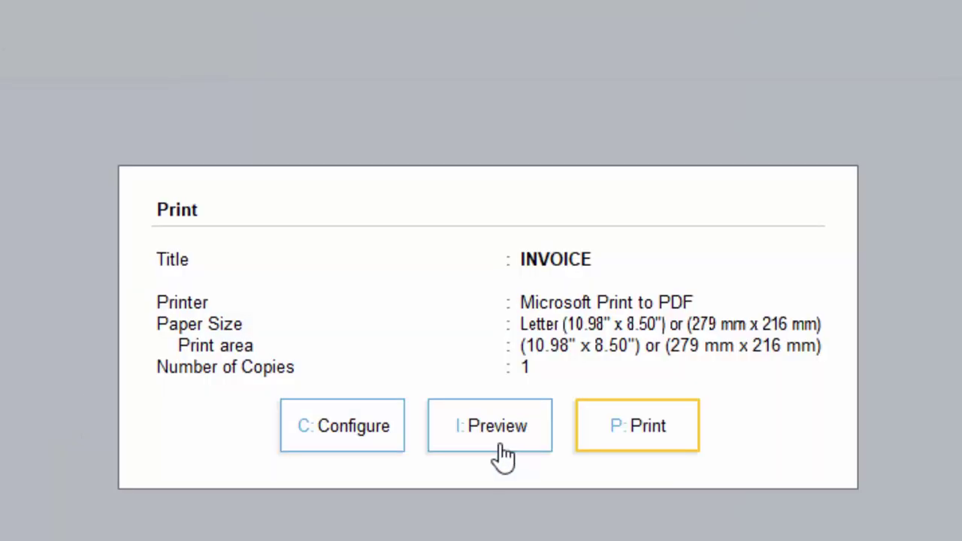
pyautogui.click(496, 436)
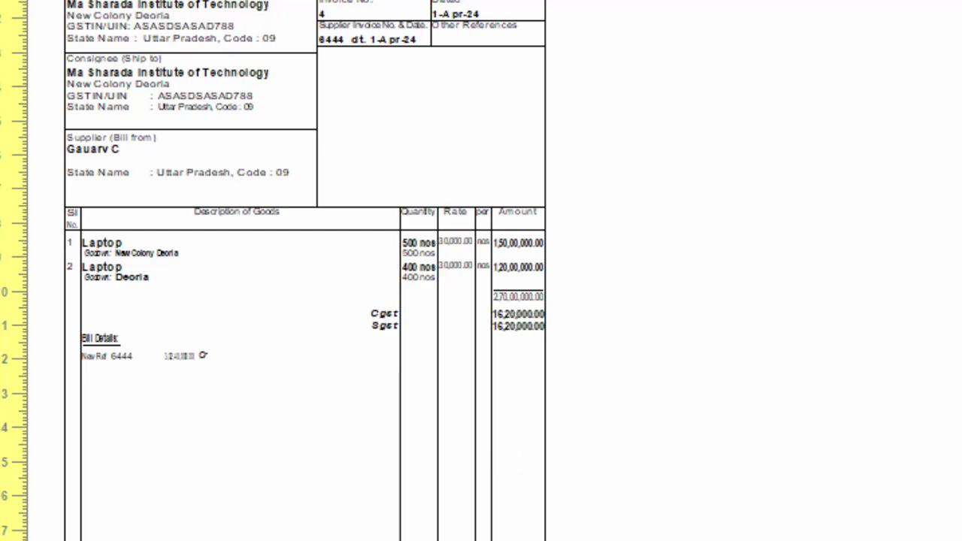